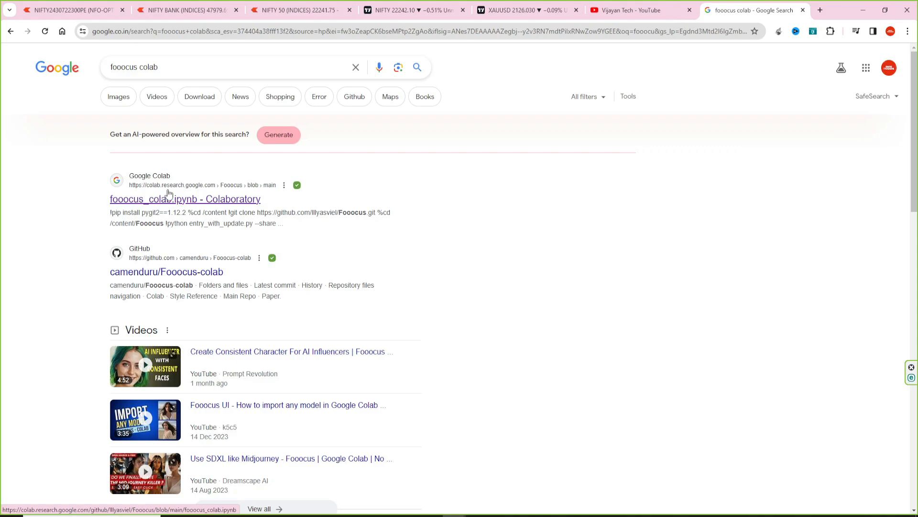
- Open the fooocus_colab.ipynb notebook from the search results and run its code cell despite the authorship warning
{"action": "left_click", "coordinate": [219, 198]}
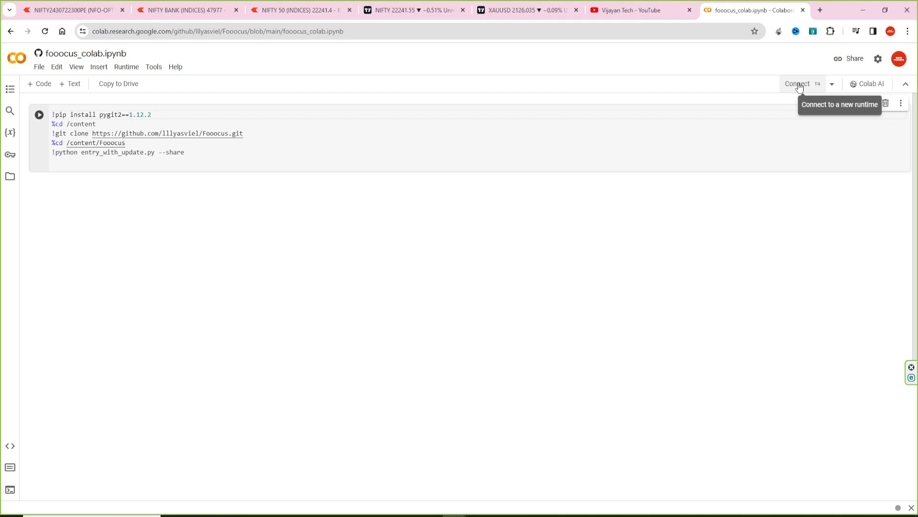
{"action": "left_click", "coordinate": [833, 85]}
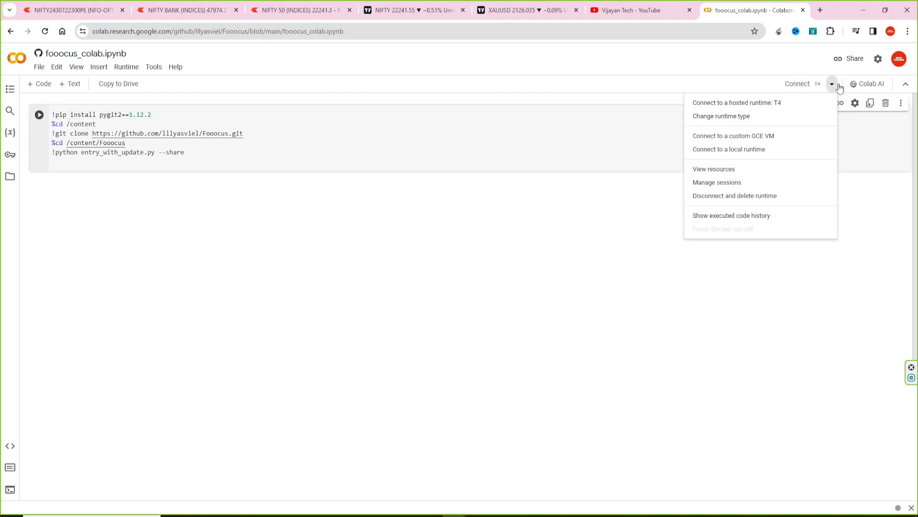
{"action": "left_click", "coordinate": [176, 274]}
{"action": "left_click", "coordinate": [40, 117]}
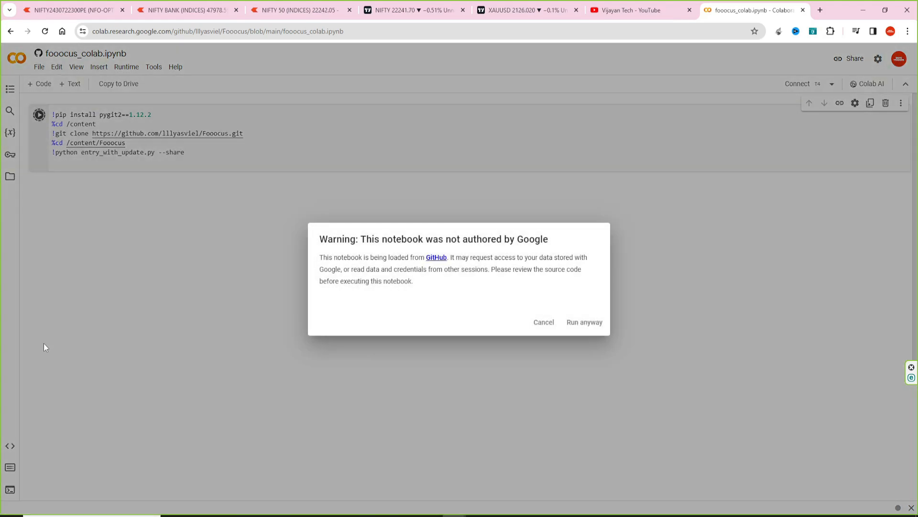
{"action": "left_click", "coordinate": [584, 322]}
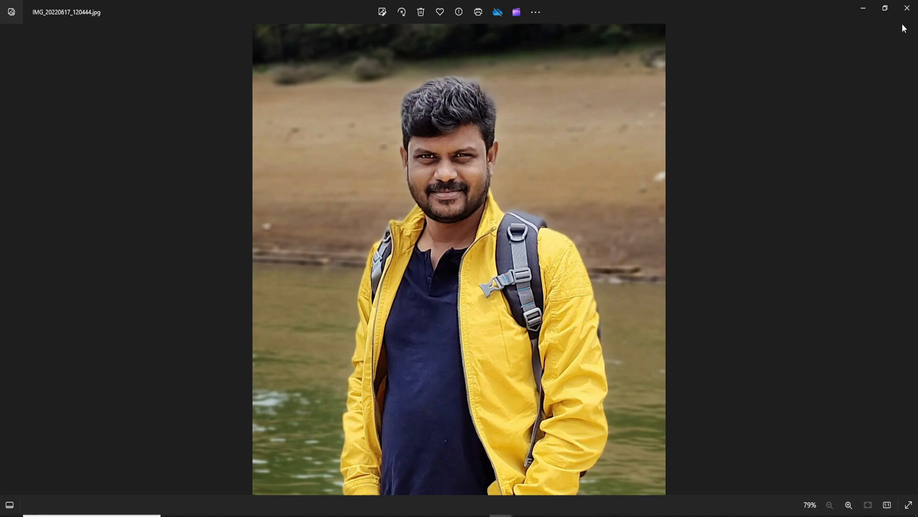
- Return to the Colab notebook from the photo viewer and open the public gradio.live link in the cell output
{"action": "left_click", "coordinate": [863, 9]}
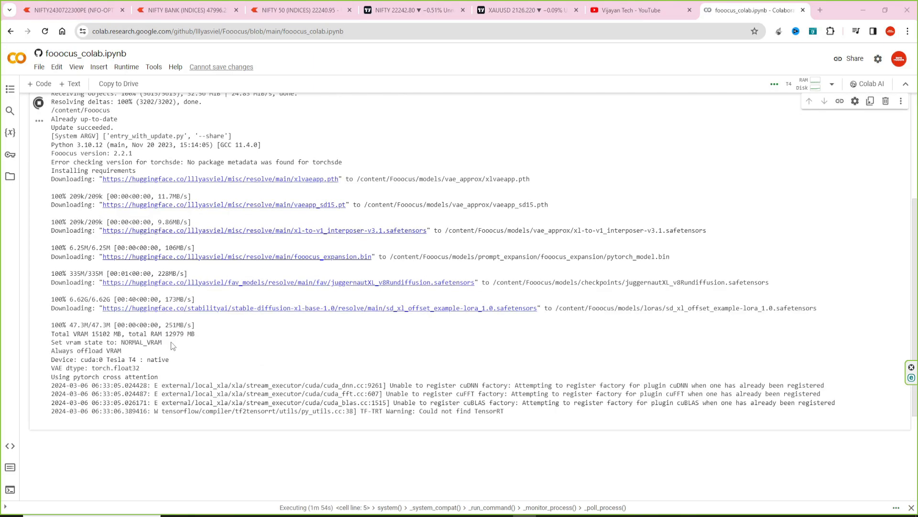
{"action": "scroll", "coordinate": [433, 293], "scroll_direction": "down", "scroll_amount": 3}
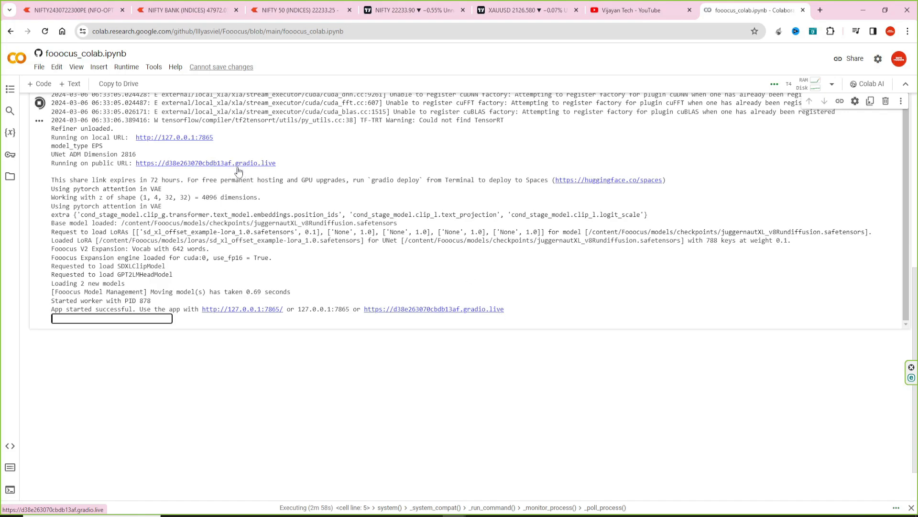
{"action": "left_click", "coordinate": [448, 310]}
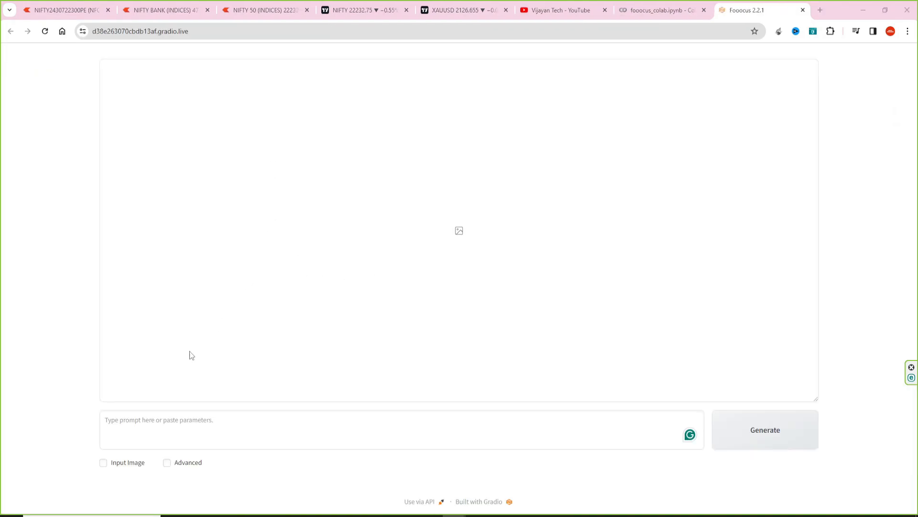
- Enable image input and set the inpainting method to Modify Content (add objects, change background, etc.)
{"action": "left_click", "coordinate": [103, 462]}
{"action": "scroll", "coordinate": [422, 385], "scroll_direction": "down", "scroll_amount": 3}
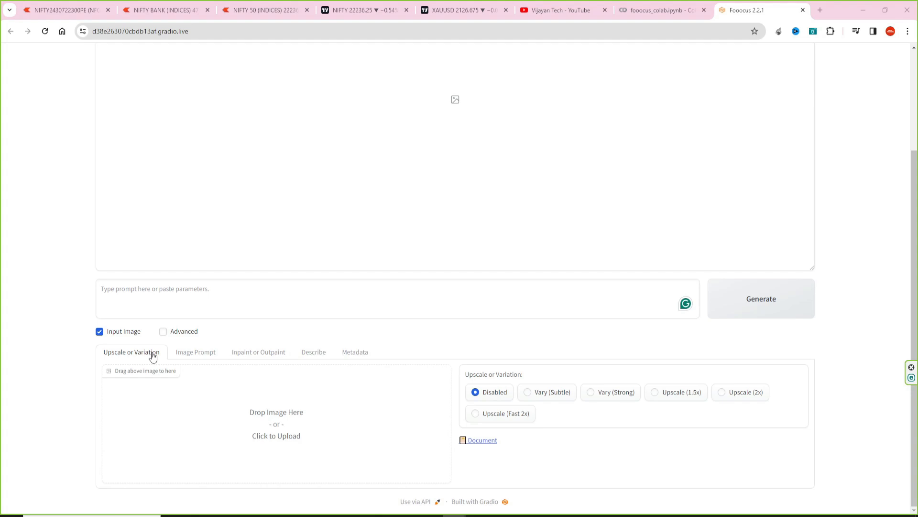
{"action": "left_click", "coordinate": [258, 353]}
{"action": "scroll", "coordinate": [258, 358], "scroll_direction": "down", "scroll_amount": 4}
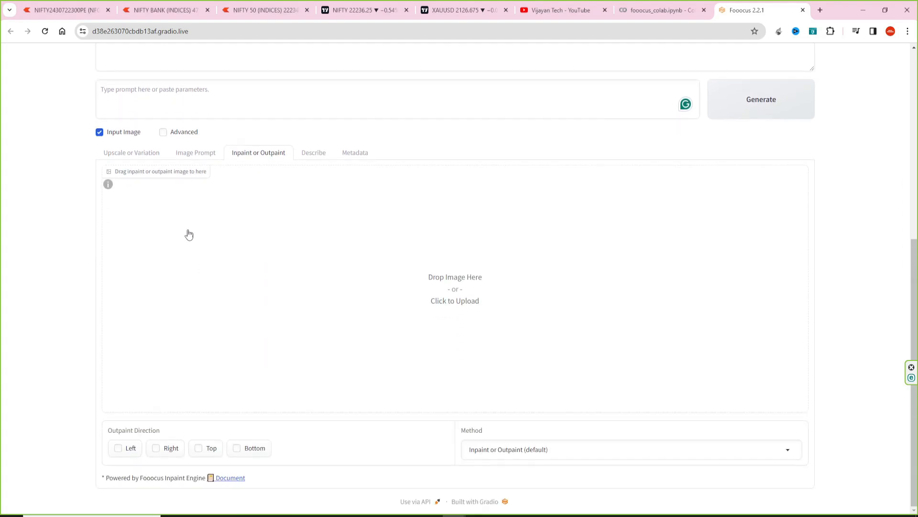
{"action": "left_click", "coordinate": [523, 449]}
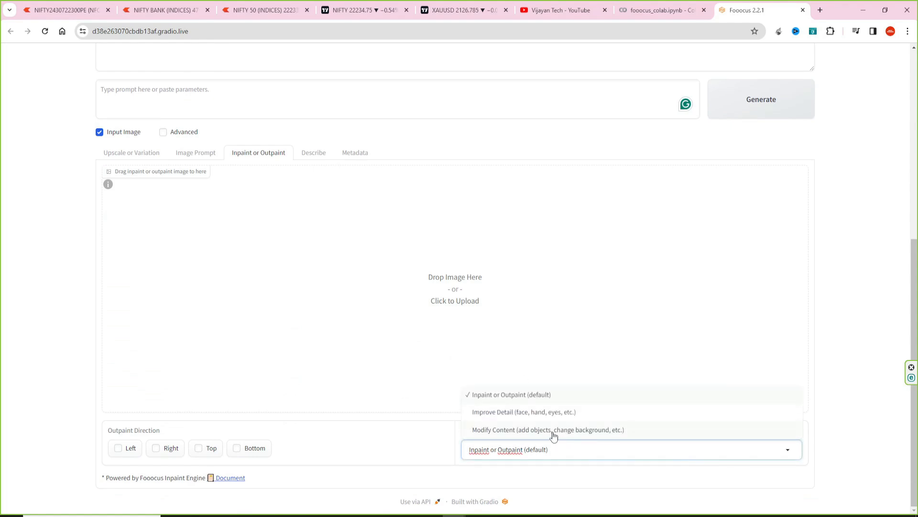
{"action": "left_click", "coordinate": [604, 430]}
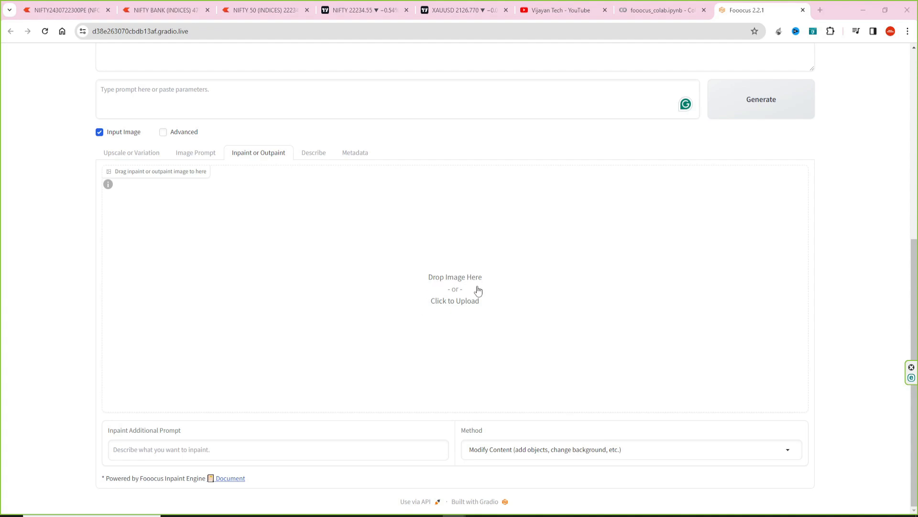
- Upload the photo IMG_20220617_120444 from the Downloads folder as the inpaint image
{"action": "left_click", "coordinate": [461, 305]}
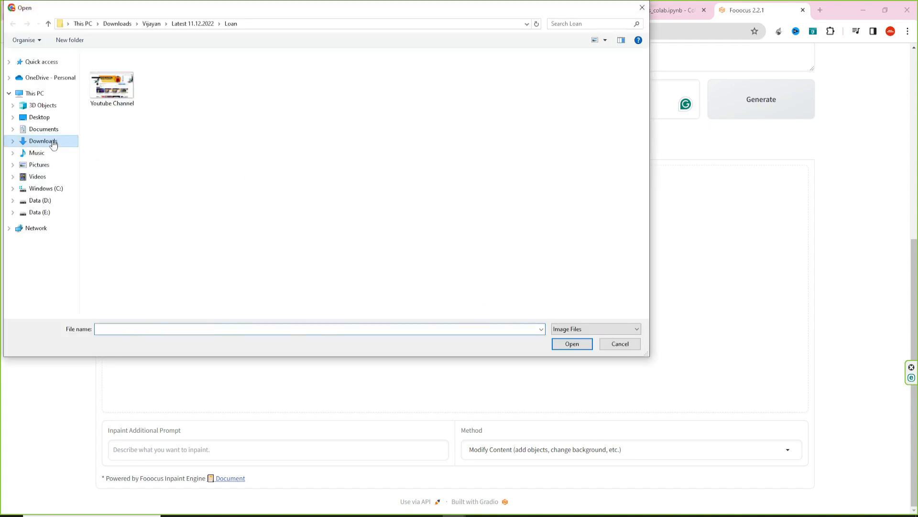
{"action": "left_click", "coordinate": [53, 144]}
{"action": "left_click", "coordinate": [102, 92]}
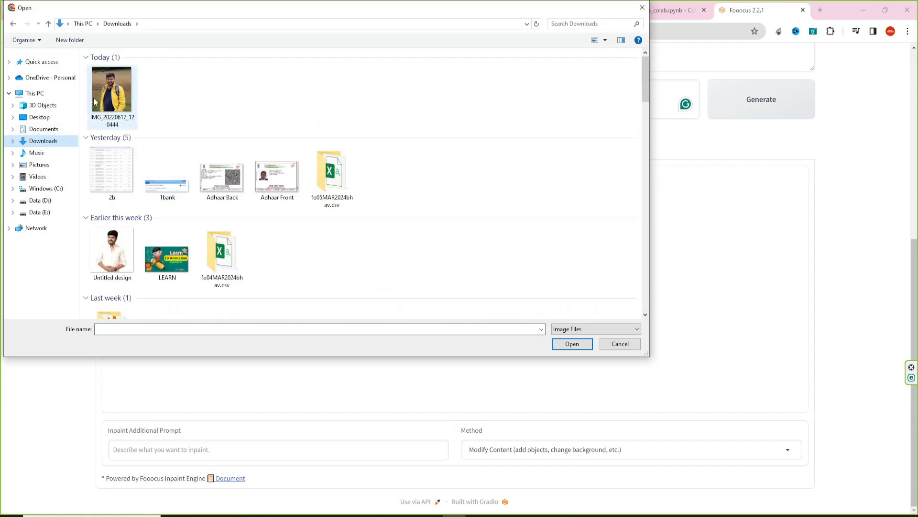
{"action": "double_click", "coordinate": [103, 93]}
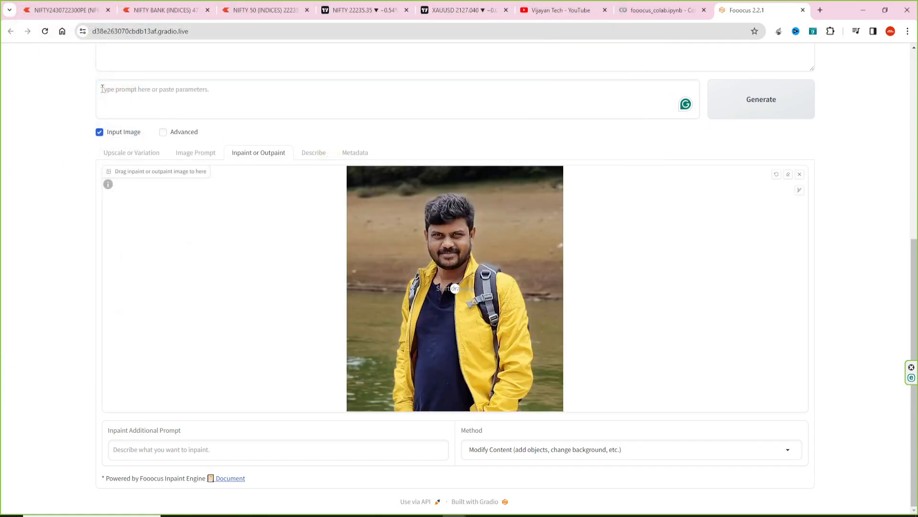
- Enter "Green Coat" as the additional inpaint prompt
{"action": "left_click", "coordinate": [140, 448]}
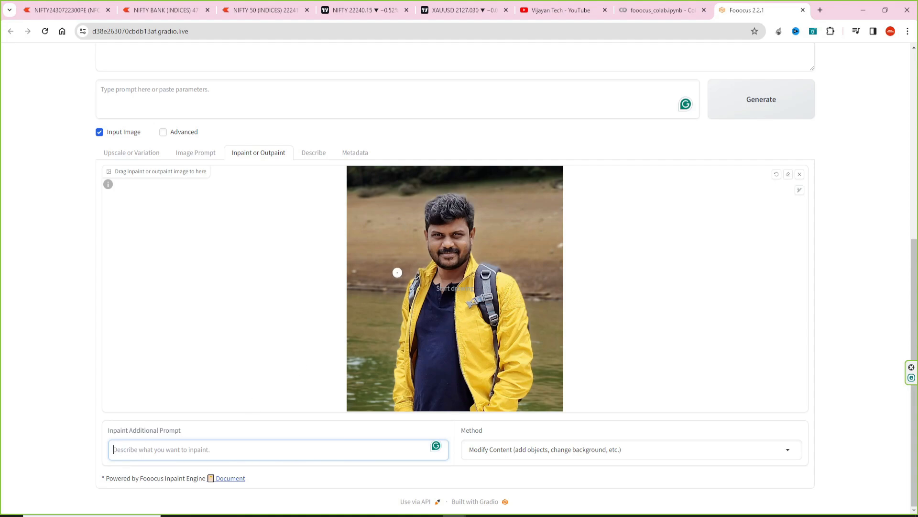
{"action": "type", "text": "W"}
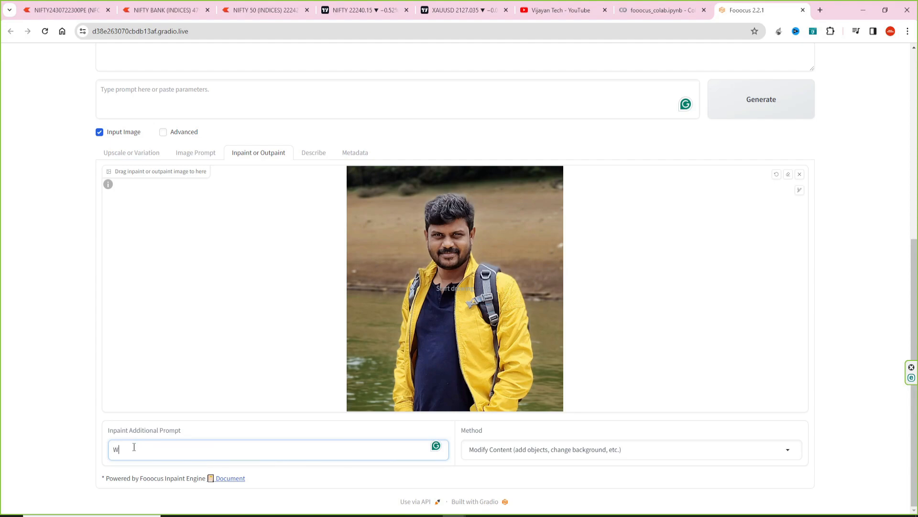
{"action": "type", "text": "h"}
{"action": "key", "text": "BackSpace"}
{"action": "key", "text": "BackSpace"}
{"action": "type", "text": "Green Coat"}
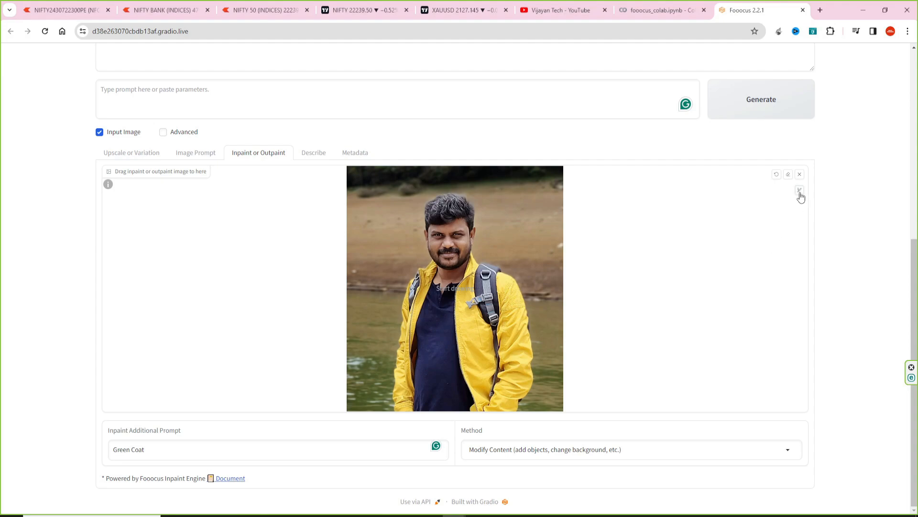
- Enlarge the mask brush slightly and paint over the man's jacket, shirt and backpack straps
{"action": "left_click", "coordinate": [800, 190]}
{"action": "left_click_drag", "start_coordinate": [748, 190], "coordinate": [758, 190]}
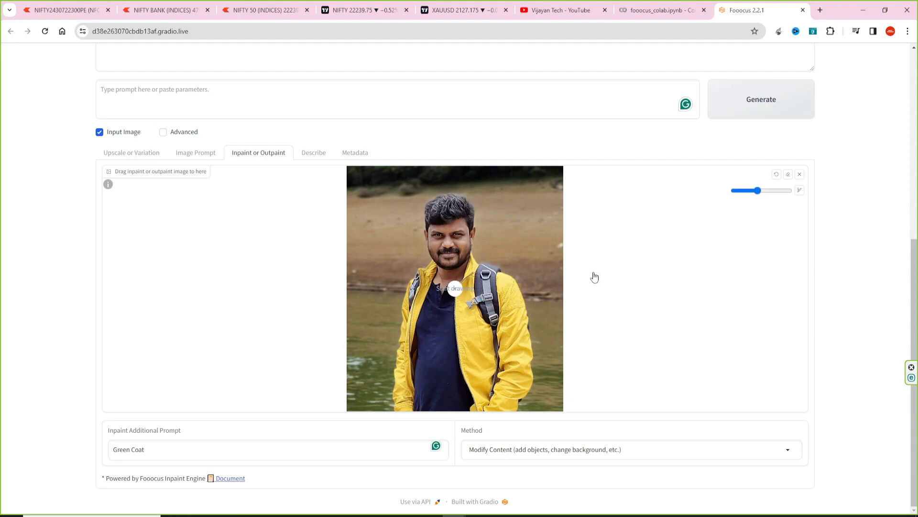
{"action": "mouse_move", "coordinate": [474, 261]}
{"action": "left_mouse_down"}
{"action": "mouse_move", "coordinate": [461, 315]}
{"action": "mouse_move", "coordinate": [478, 407]}
{"action": "mouse_move", "coordinate": [506, 409]}
{"action": "mouse_move", "coordinate": [528, 363]}
{"action": "mouse_move", "coordinate": [511, 286]}
{"action": "mouse_move", "coordinate": [489, 268]}
{"action": "mouse_move", "coordinate": [479, 271]}
{"action": "mouse_move", "coordinate": [493, 285]}
{"action": "mouse_move", "coordinate": [468, 289]}
{"action": "mouse_move", "coordinate": [509, 290]}
{"action": "mouse_move", "coordinate": [478, 306]}
{"action": "mouse_move", "coordinate": [506, 300]}
{"action": "mouse_move", "coordinate": [514, 386]}
{"action": "mouse_move", "coordinate": [486, 333]}
{"action": "mouse_move", "coordinate": [469, 338]}
{"action": "mouse_move", "coordinate": [509, 309]}
{"action": "mouse_move", "coordinate": [477, 320]}
{"action": "mouse_move", "coordinate": [490, 365]}
{"action": "mouse_move", "coordinate": [467, 372]}
{"action": "mouse_move", "coordinate": [501, 396]}
{"action": "mouse_move", "coordinate": [440, 296]}
{"action": "mouse_move", "coordinate": [422, 298]}
{"action": "mouse_move", "coordinate": [412, 379]}
{"action": "mouse_move", "coordinate": [440, 304]}
{"action": "mouse_move", "coordinate": [458, 414]}
{"action": "mouse_move", "coordinate": [452, 376]}
{"action": "mouse_move", "coordinate": [442, 390]}
{"action": "mouse_move", "coordinate": [456, 324]}
{"action": "mouse_move", "coordinate": [493, 342]}
{"action": "mouse_move", "coordinate": [417, 290]}
{"action": "left_mouse_up"}
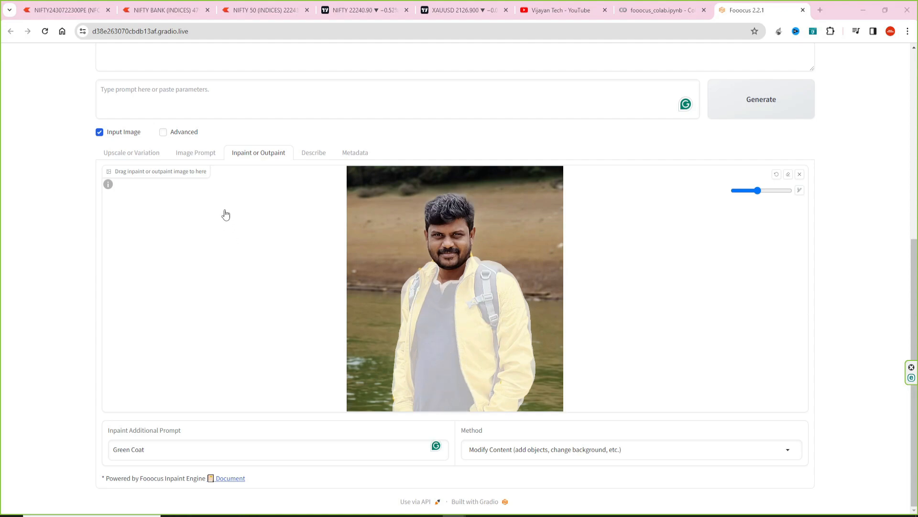
- Show the advanced options and set the performance to Quality
{"action": "left_click", "coordinate": [162, 136]}
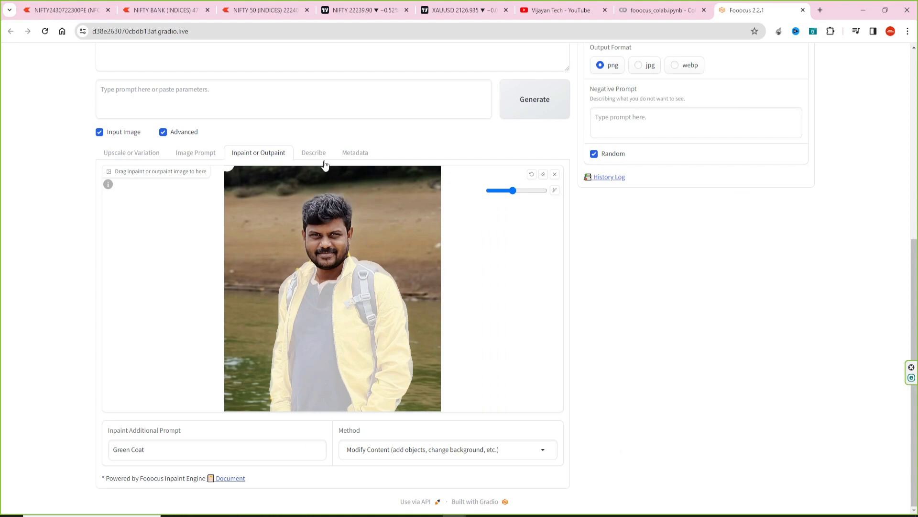
{"action": "scroll", "coordinate": [693, 286], "scroll_direction": "up", "scroll_amount": 7}
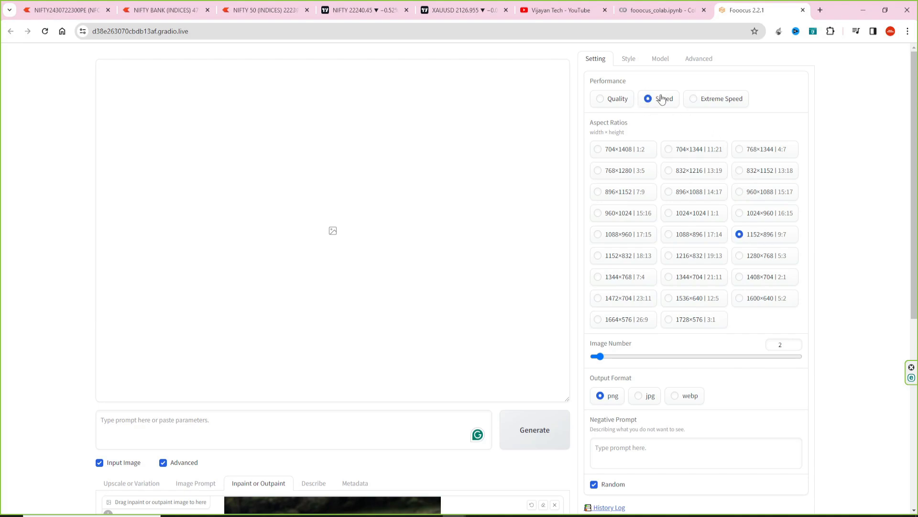
{"action": "left_click", "coordinate": [602, 99]}
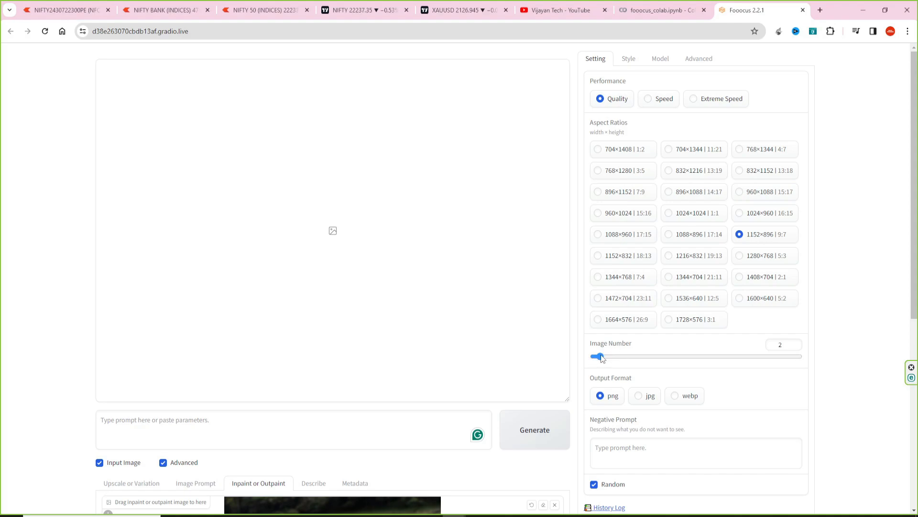
- Set the number of images to 4 and turn off the random seed
{"action": "mouse_move", "coordinate": [602, 358]}
{"action": "left_mouse_down"}
{"action": "mouse_move", "coordinate": [628, 358]}
{"action": "mouse_move", "coordinate": [614, 359]}
{"action": "left_mouse_up"}
{"action": "scroll", "coordinate": [794, 343], "scroll_direction": "down", "scroll_amount": 4}
{"action": "left_click", "coordinate": [620, 256]}
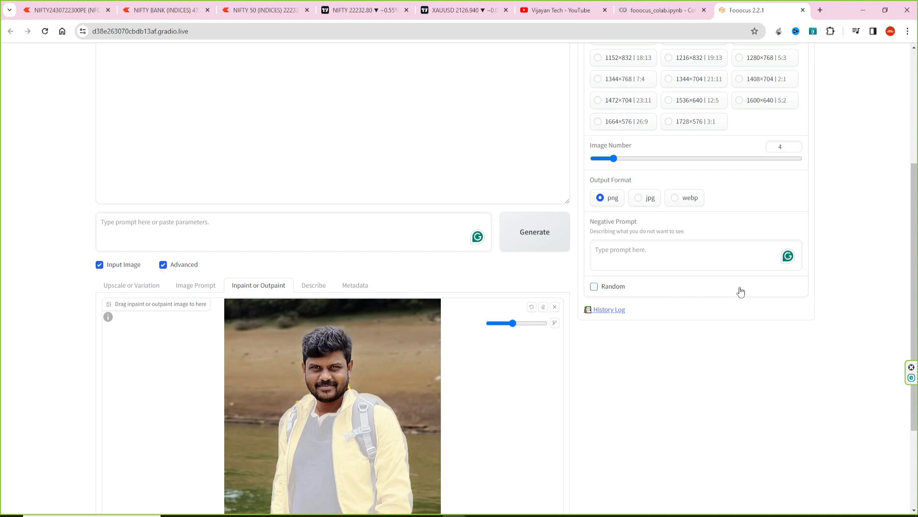
{"action": "scroll", "coordinate": [689, 230], "scroll_direction": "up", "scroll_amount": 5}
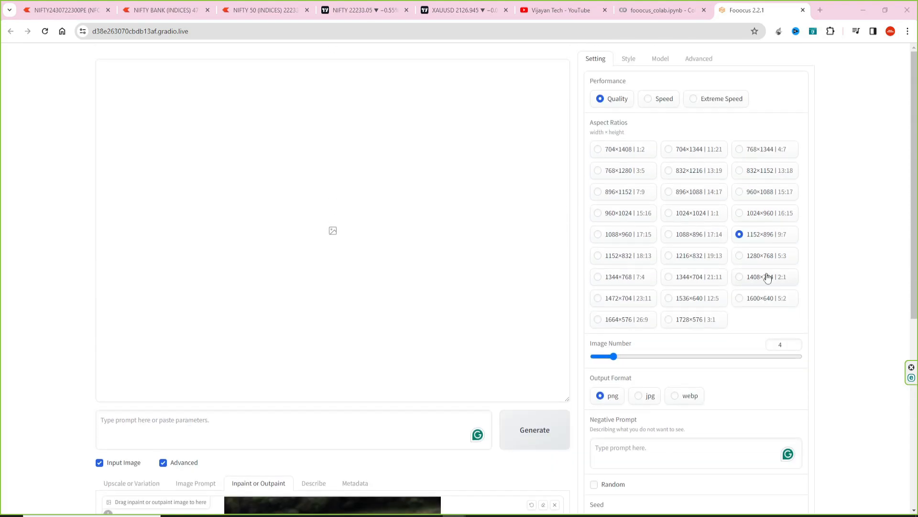
- Examine the available styles with their previews, the base model and LoRA choices, and the guidance scale and image sharpness options
{"action": "left_click", "coordinate": [629, 58]}
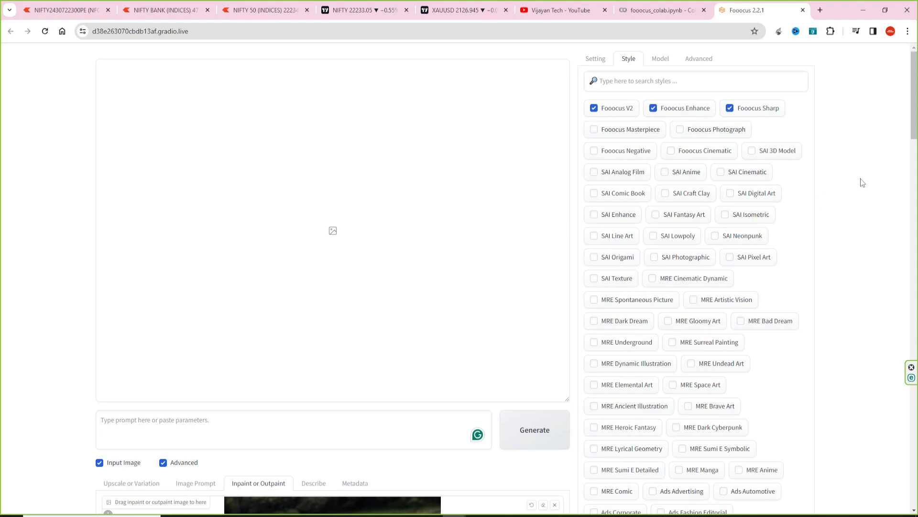
{"action": "scroll", "coordinate": [861, 182], "scroll_direction": "down", "scroll_amount": 5}
{"action": "scroll", "coordinate": [861, 182], "scroll_direction": "up", "scroll_amount": 5}
{"action": "mouse_move", "coordinate": [704, 153]}
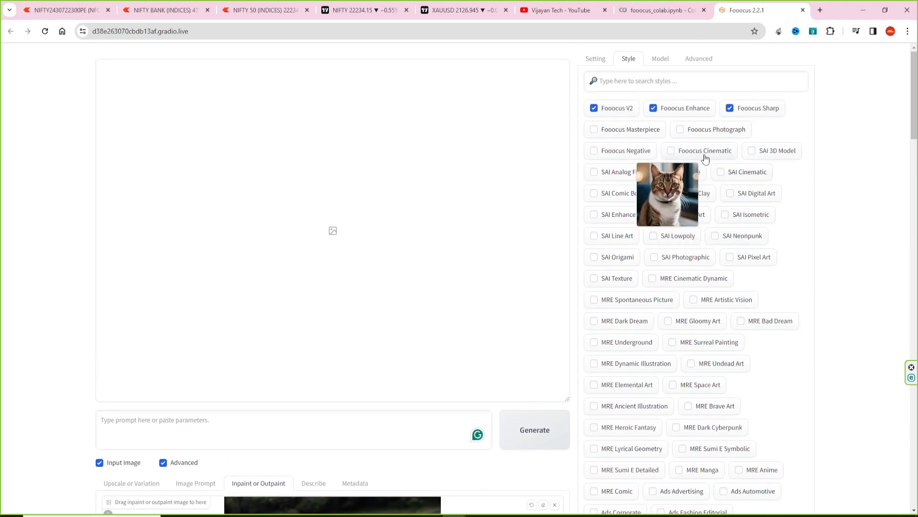
{"action": "mouse_move", "coordinate": [734, 191]}
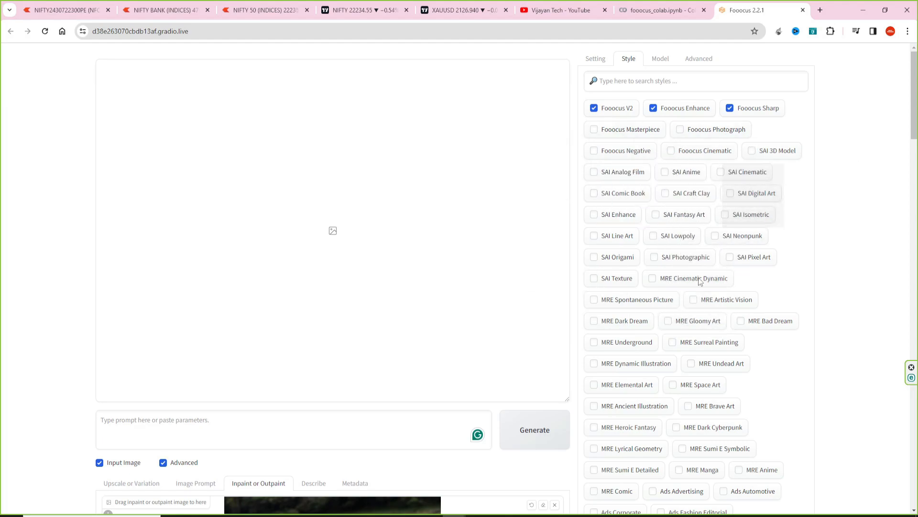
{"action": "scroll", "coordinate": [689, 306], "scroll_direction": "down", "scroll_amount": 5}
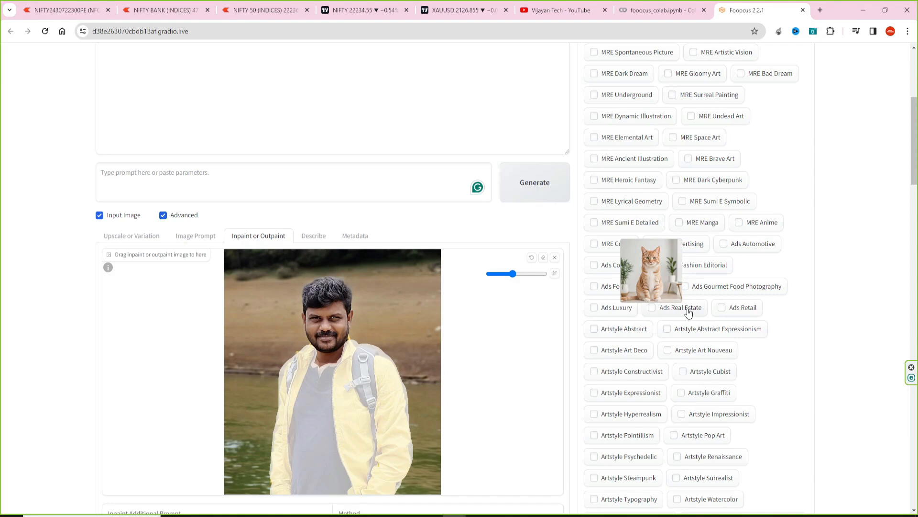
{"action": "scroll", "coordinate": [791, 271], "scroll_direction": "down", "scroll_amount": 3}
{"action": "scroll", "coordinate": [781, 254], "scroll_direction": "up", "scroll_amount": 8}
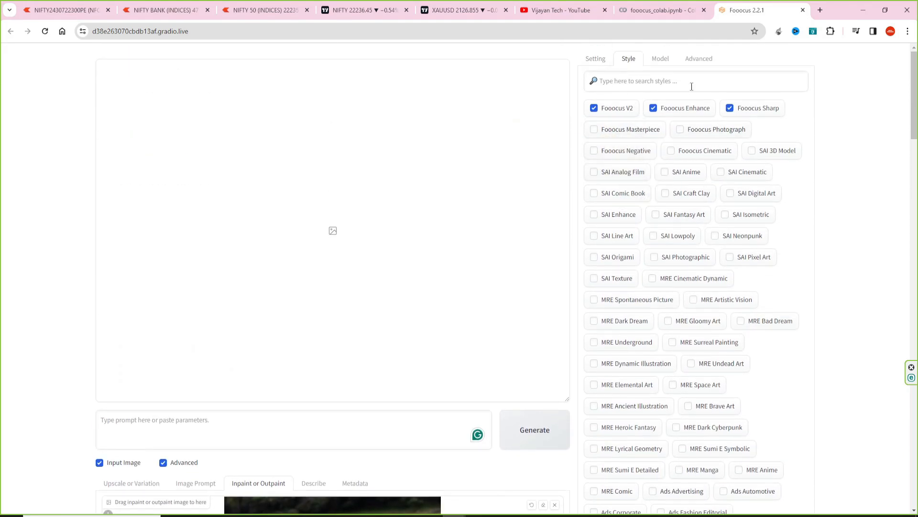
{"action": "left_click", "coordinate": [661, 59]}
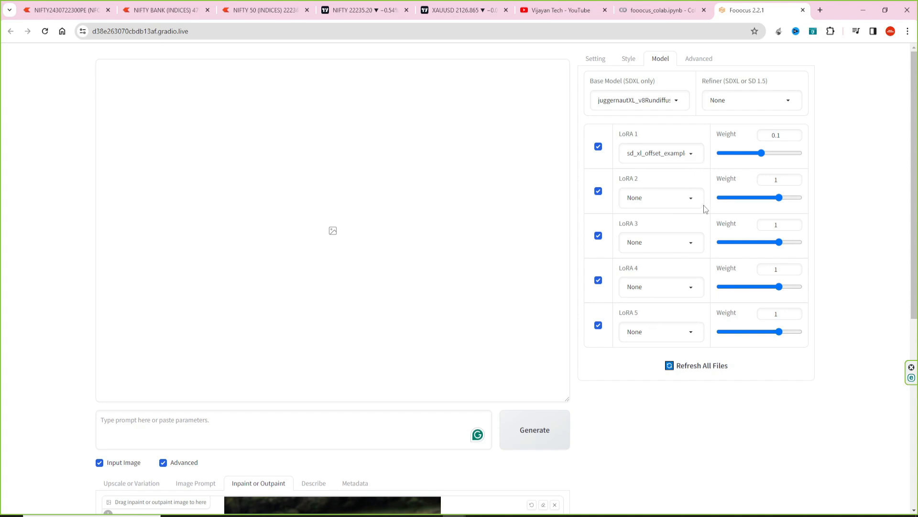
{"action": "left_click", "coordinate": [684, 105]}
{"action": "left_click", "coordinate": [857, 101]}
{"action": "left_click", "coordinate": [696, 60]}
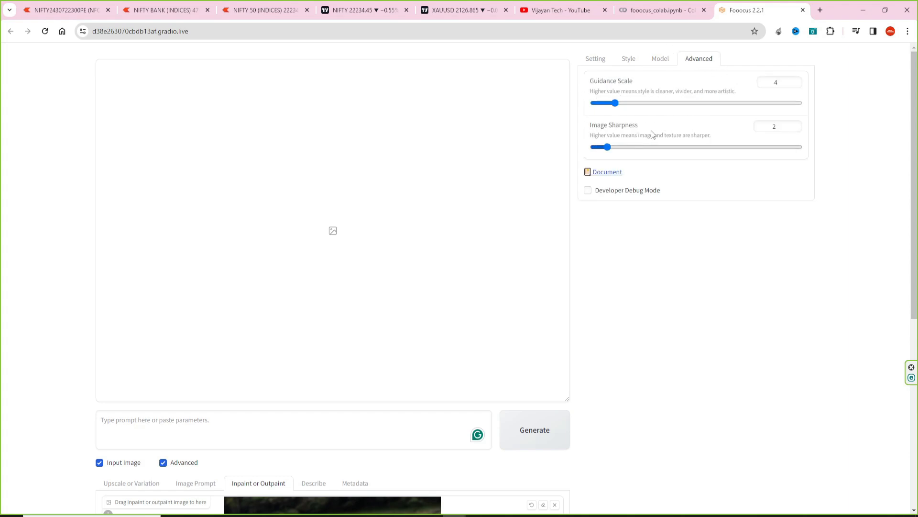
- Return to the general generation settings and start generating the inpainted images
{"action": "left_click", "coordinate": [602, 62]}
{"action": "scroll", "coordinate": [544, 174], "scroll_direction": "down", "scroll_amount": 7}
{"action": "scroll", "coordinate": [432, 278], "scroll_direction": "up", "scroll_amount": 3}
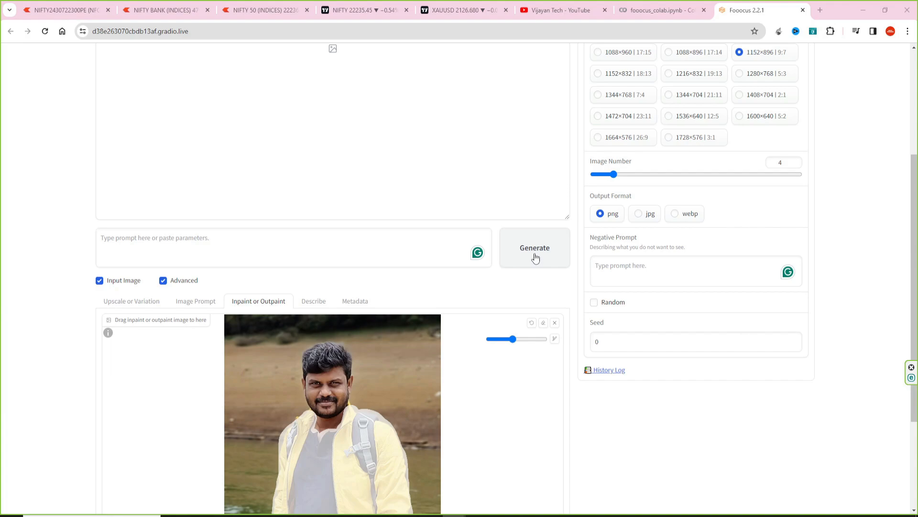
{"action": "left_click", "coordinate": [535, 259]}
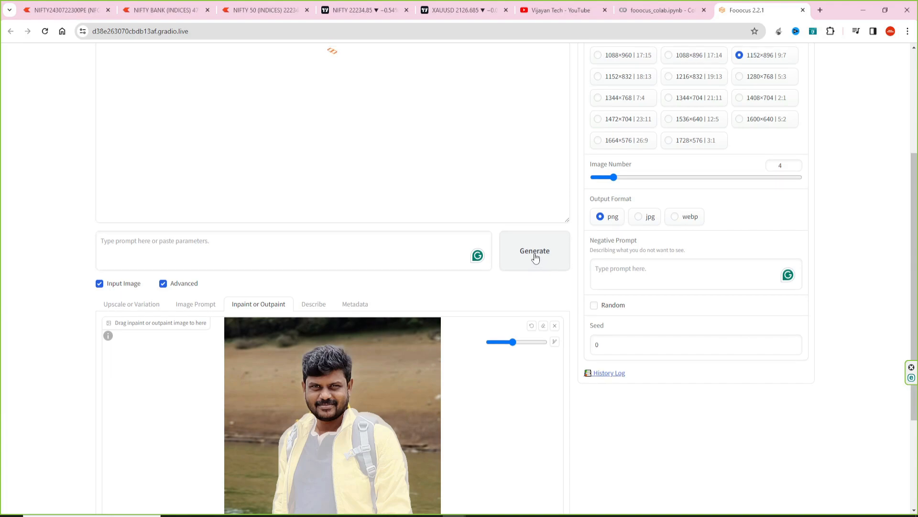
{"action": "scroll", "coordinate": [465, 213], "scroll_direction": "up", "scroll_amount": 4}
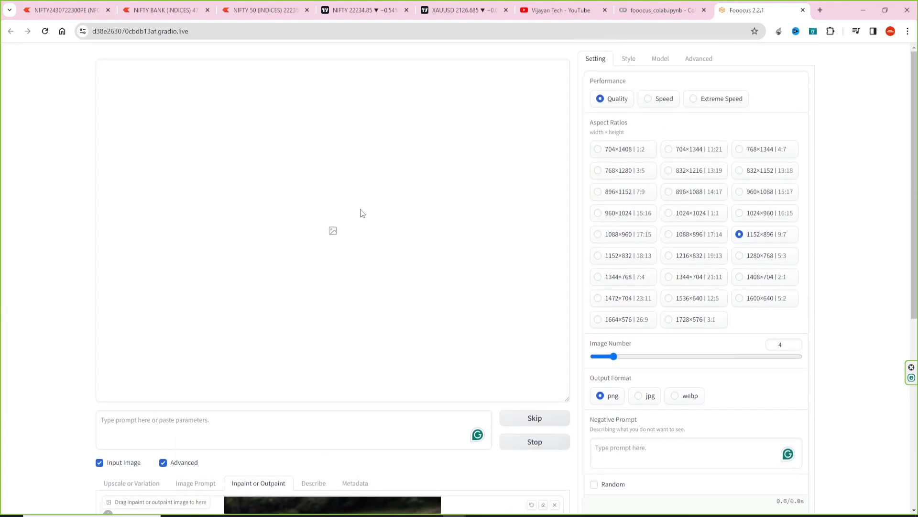
{"action": "scroll", "coordinate": [362, 213], "scroll_direction": "down", "scroll_amount": 4}
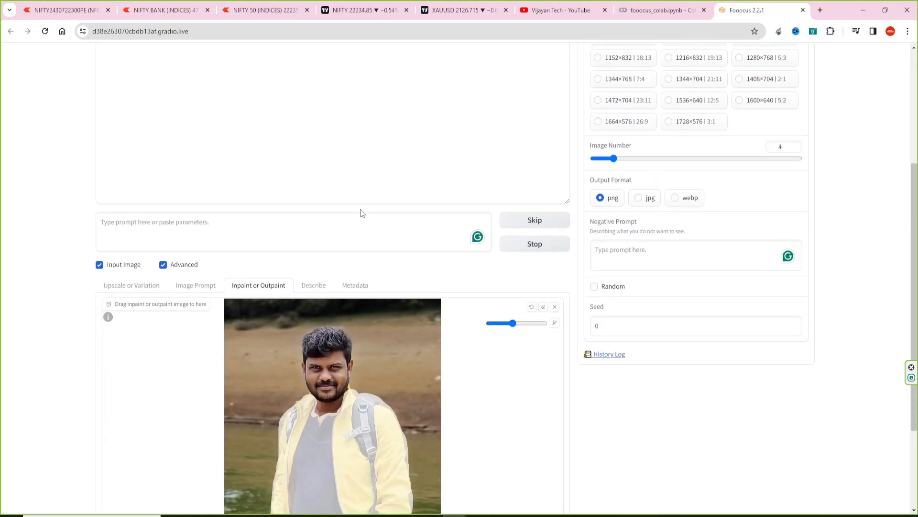
- Examine the generated green coat images one by one at full size
{"action": "scroll", "coordinate": [358, 211], "scroll_direction": "up", "scroll_amount": 4}
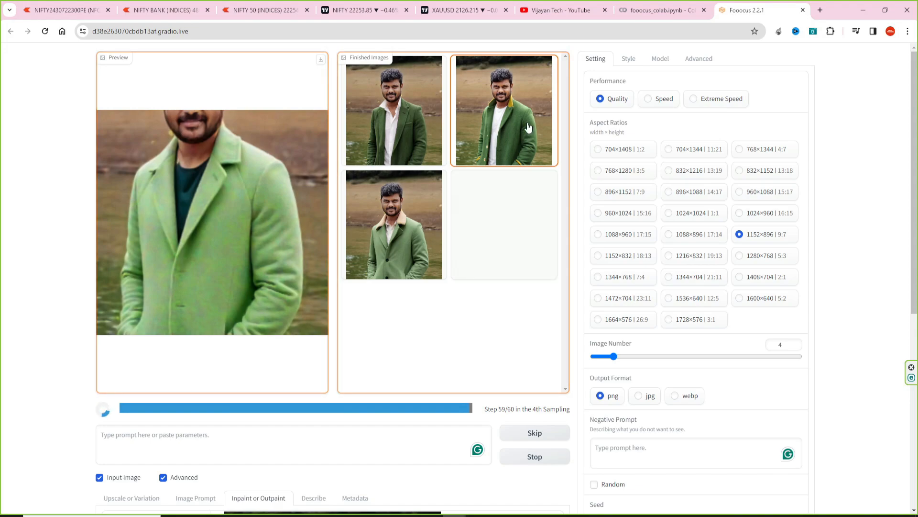
{"action": "scroll", "coordinate": [507, 144], "scroll_direction": "down", "scroll_amount": 3}
{"action": "scroll", "coordinate": [495, 150], "scroll_direction": "down", "scroll_amount": 2}
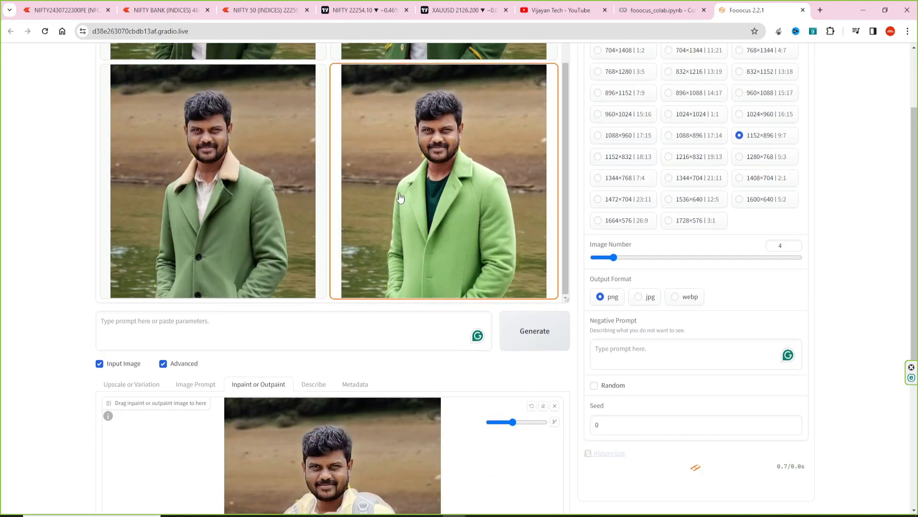
{"action": "left_click", "coordinate": [418, 174]}
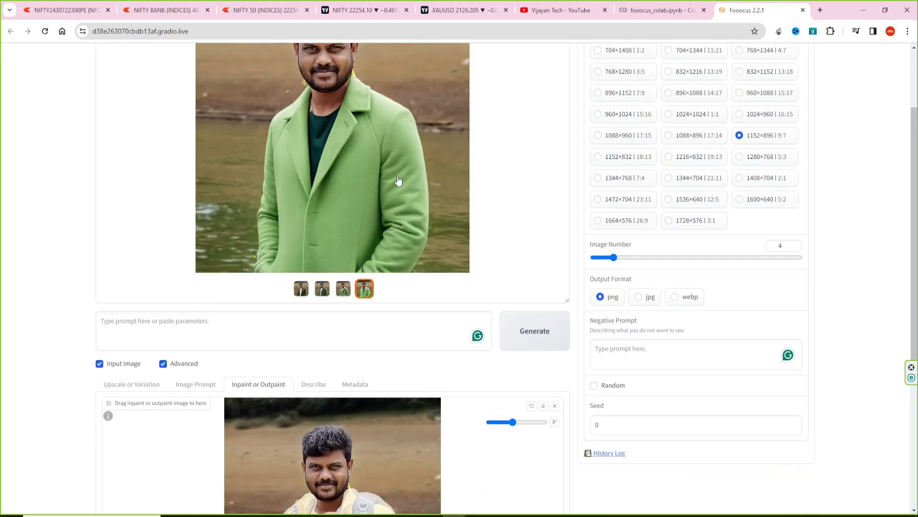
{"action": "left_click", "coordinate": [346, 386]}
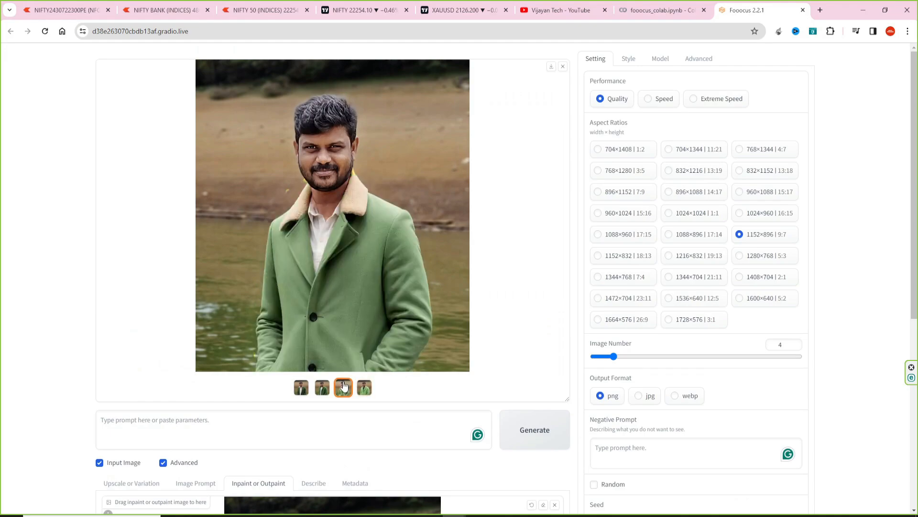
{"action": "left_click", "coordinate": [327, 390]}
{"action": "left_click", "coordinate": [303, 389]}
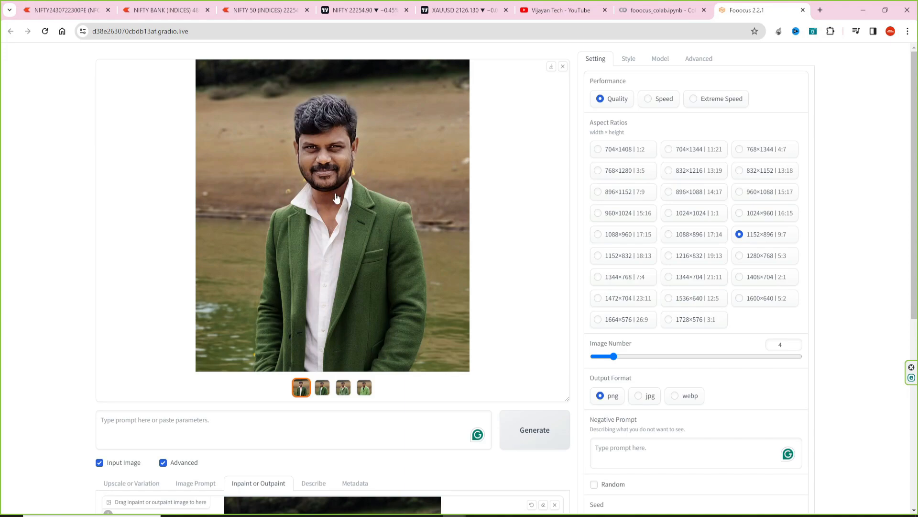
- Download the four green coat images, saving the second as 1, the first as 2, the third as 3 and the fourth as 4
{"action": "left_click", "coordinate": [323, 388]}
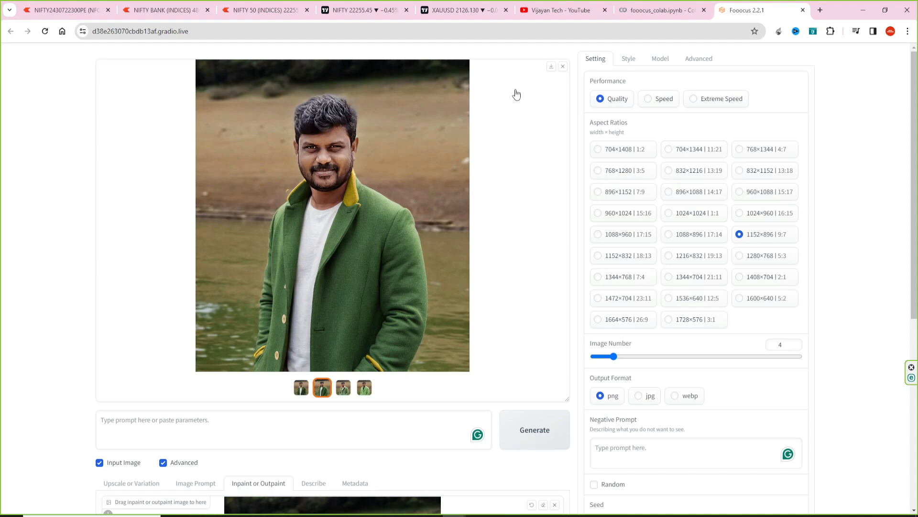
{"action": "left_click", "coordinate": [553, 69]}
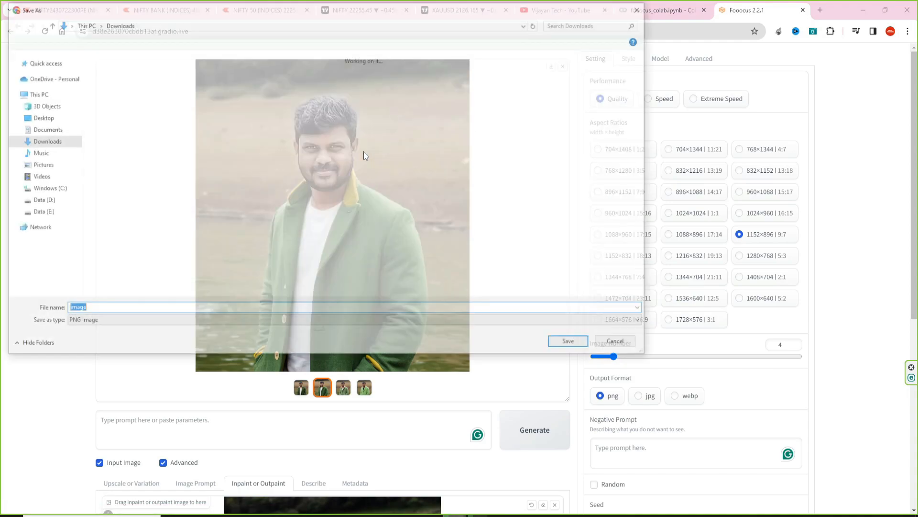
{"action": "type", "text": "1"}
{"action": "key", "text": "Return"}
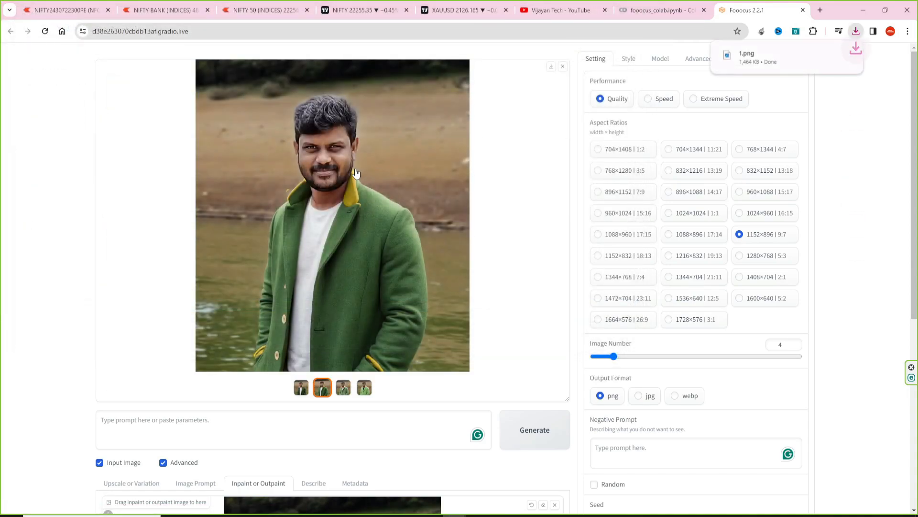
{"action": "left_click", "coordinate": [273, 185]}
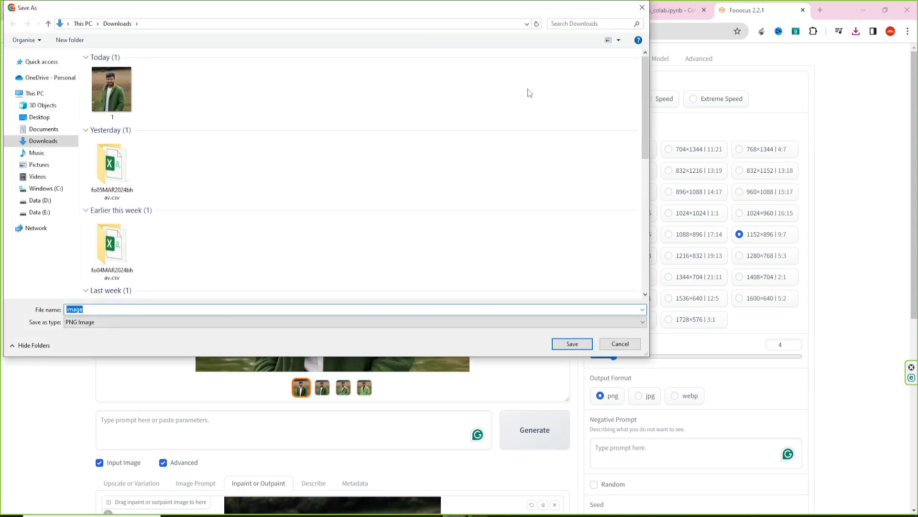
{"action": "type", "text": "2"}
{"action": "key", "text": "Return"}
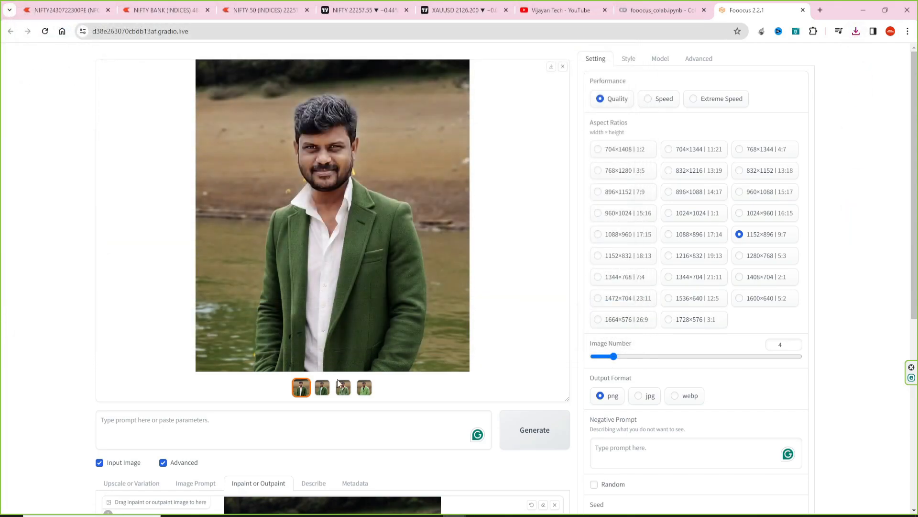
{"action": "left_click", "coordinate": [421, 310]}
{"action": "left_click", "coordinate": [483, 249]}
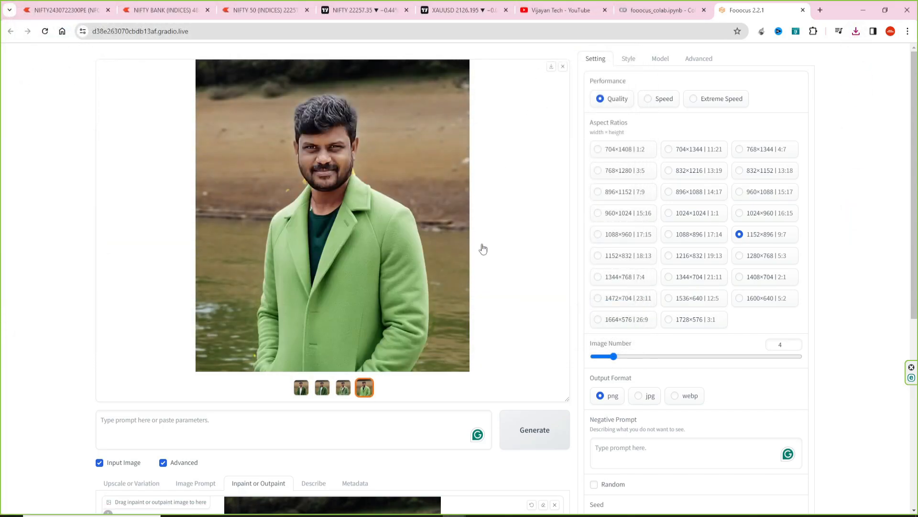
- Replace the inpaint additional prompt with "Iron Man Costume" and generate a new set of images
{"action": "scroll", "coordinate": [199, 314], "scroll_direction": "down", "scroll_amount": 7}
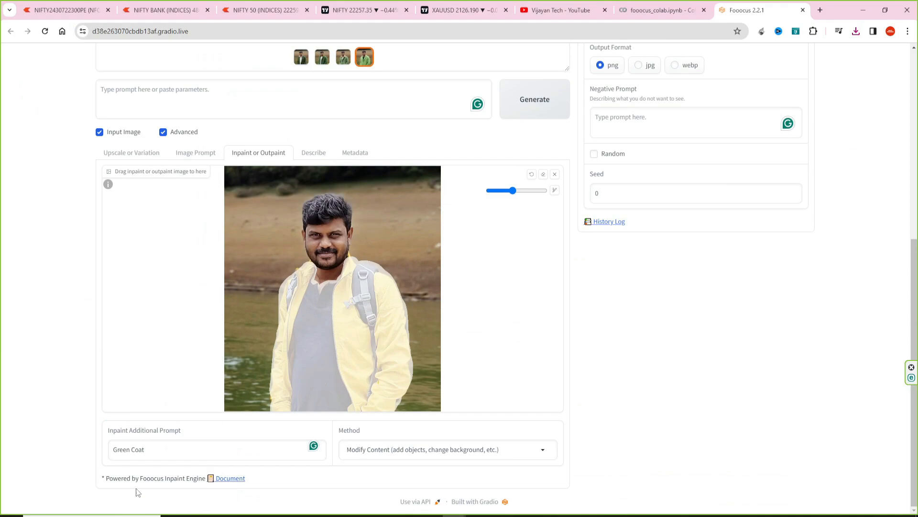
{"action": "left_click", "coordinate": [157, 449]}
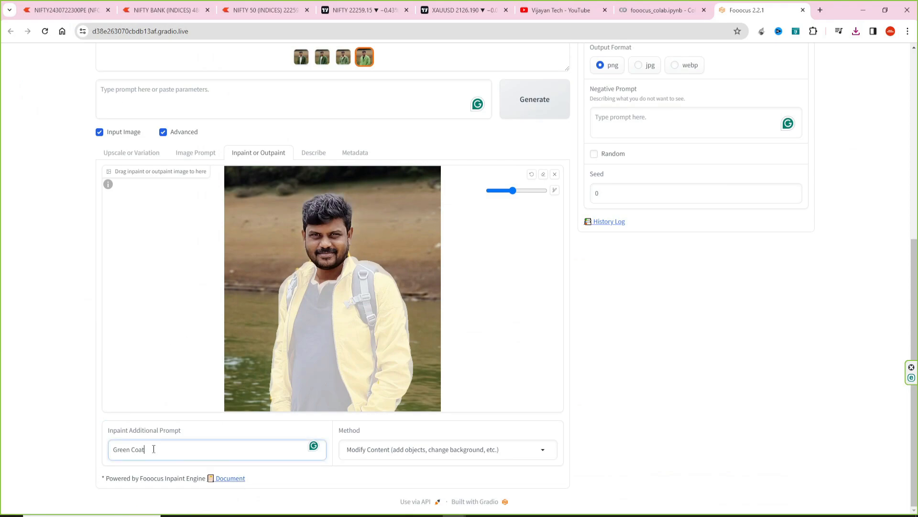
{"action": "left_click_drag", "start_coordinate": [154, 449], "coordinate": [115, 449]}
{"action": "key", "text": "BackSpace"}
{"action": "type", "text": "Iron Man Costume"}
{"action": "scroll", "coordinate": [527, 359], "scroll_direction": "up", "scroll_amount": 5}
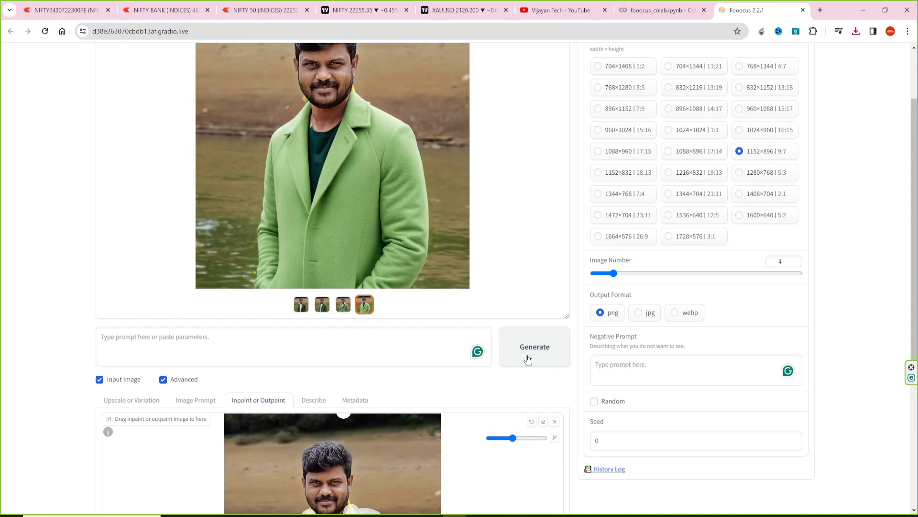
{"action": "left_click", "coordinate": [538, 352]}
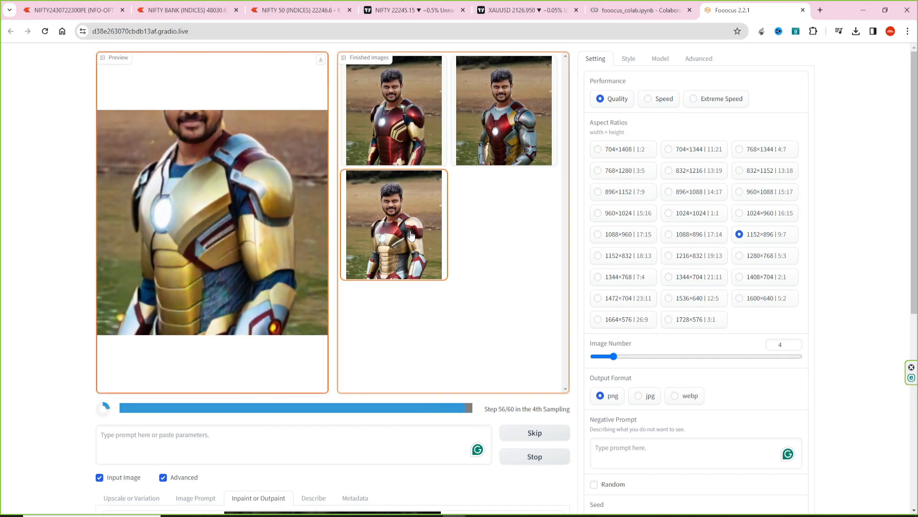
- Look over the Iron Man costume results and download the first image under the name 5
{"action": "scroll", "coordinate": [347, 139], "scroll_direction": "down", "scroll_amount": 3}
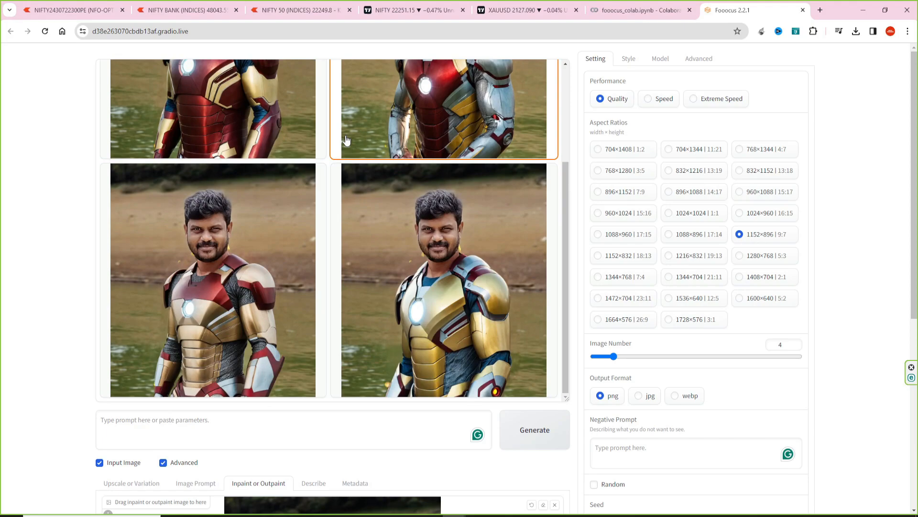
{"action": "scroll", "coordinate": [297, 136], "scroll_direction": "up", "scroll_amount": 4}
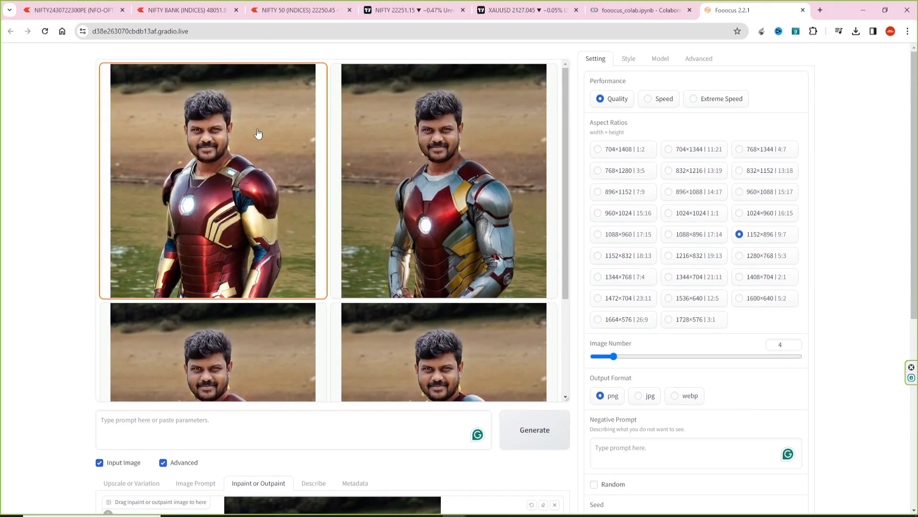
{"action": "left_click", "coordinate": [258, 133]}
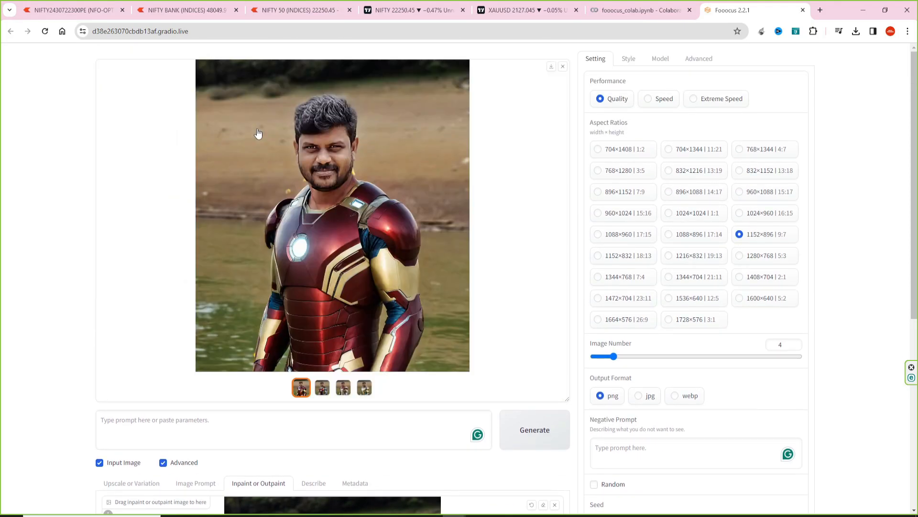
{"action": "left_click", "coordinate": [552, 67]}
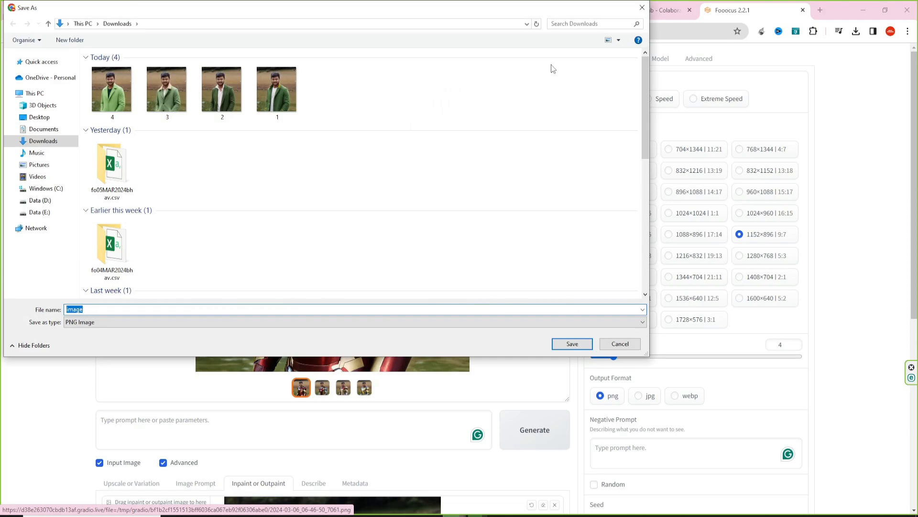
{"action": "type", "text": "5"}
{"action": "key", "text": "Return"}
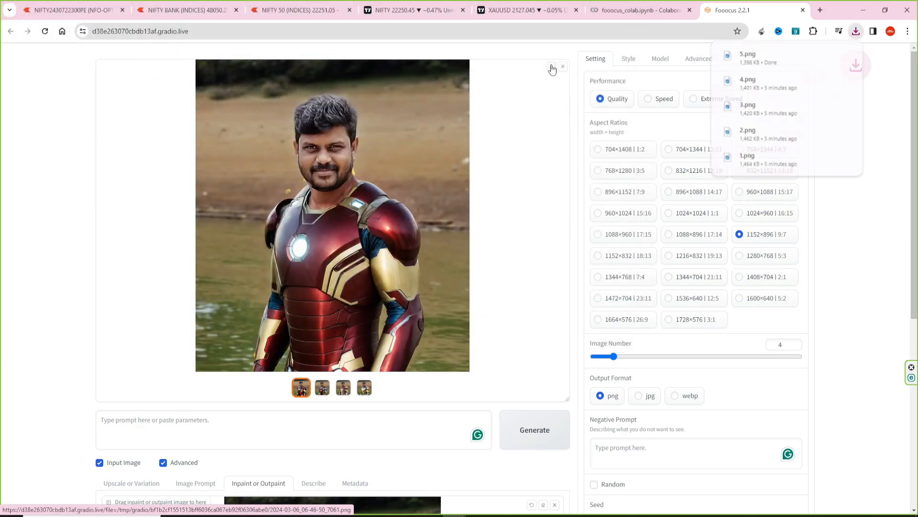
- Download the remaining three Iron Man costume images in order as files numbered from 6 to 8
{"action": "left_click", "coordinate": [324, 389]}
{"action": "left_click", "coordinate": [550, 70]}
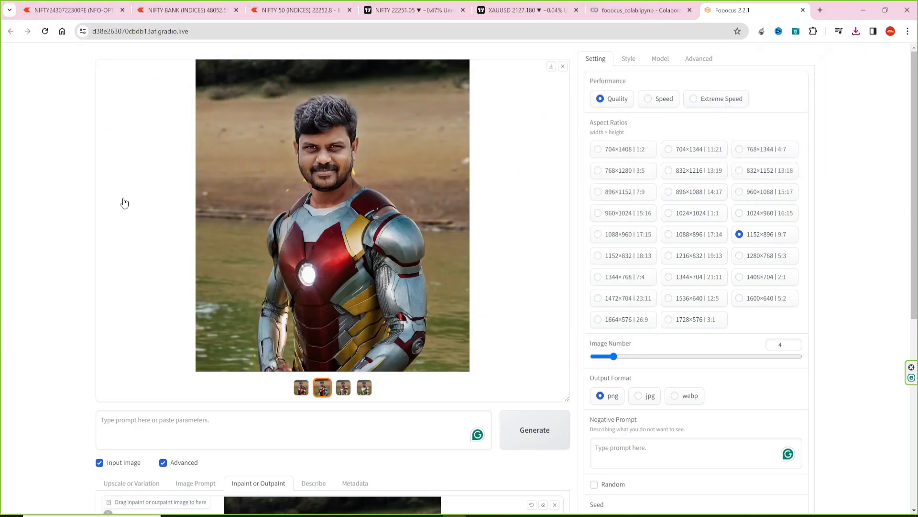
{"action": "type", "text": "6"}
{"action": "key", "text": "Return"}
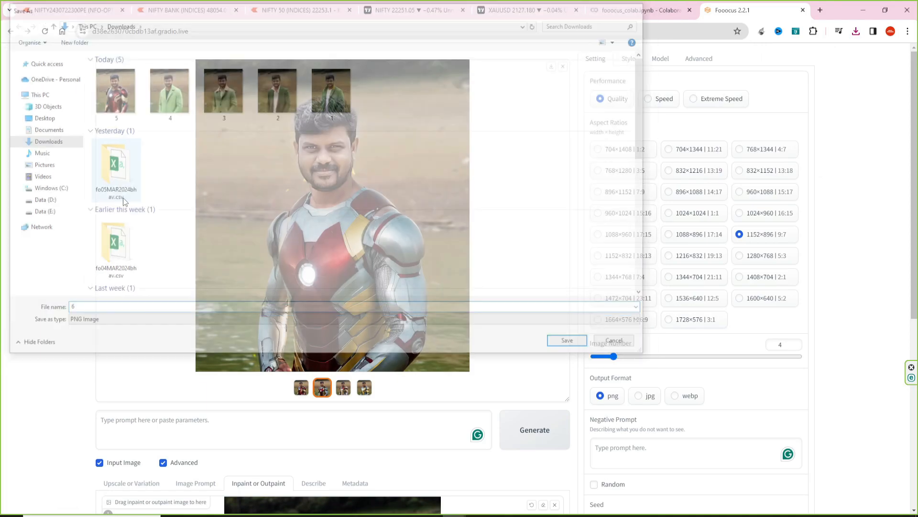
{"action": "left_click", "coordinate": [344, 390]}
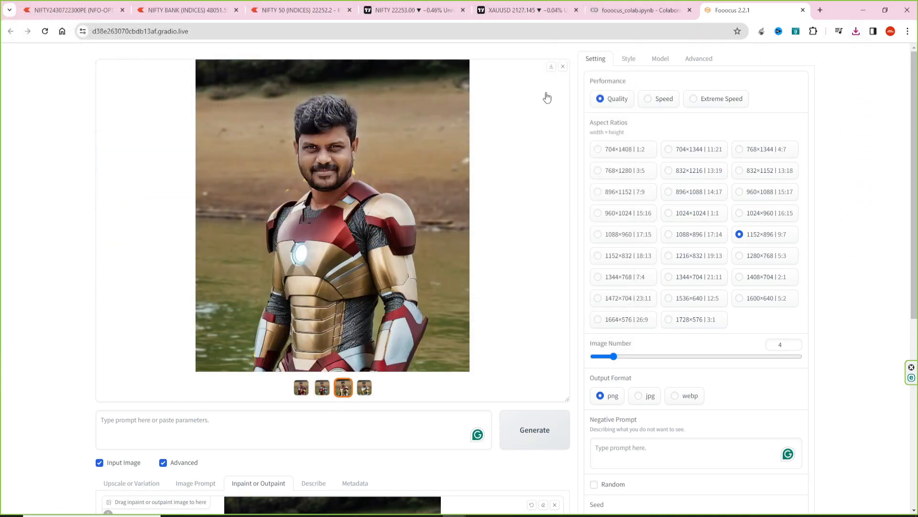
{"action": "left_click", "coordinate": [358, 394]}
{"action": "left_click", "coordinate": [551, 67]}
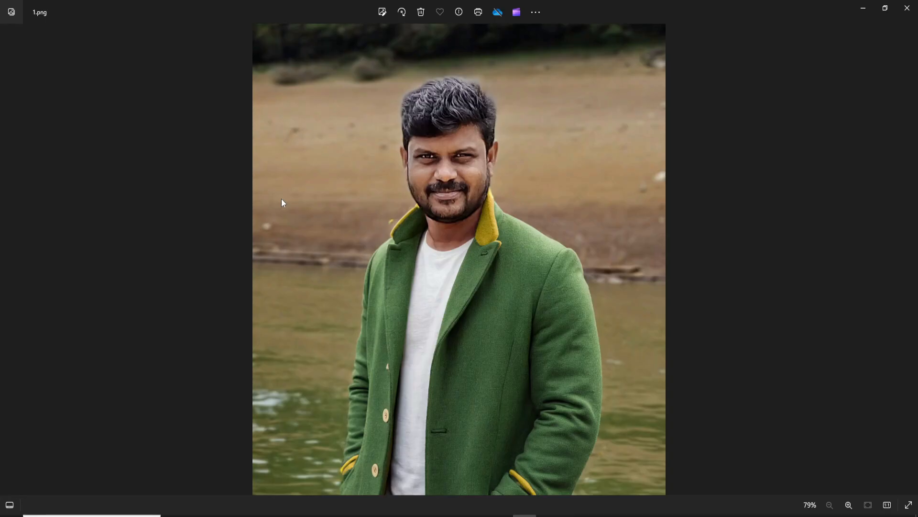
- Browse through the downloaded images in the photo viewer, from 1.png to 8.png
{"action": "key", "text": "Right"}
{"action": "key", "text": "Right"}
{"action": "key", "text": "Right"}
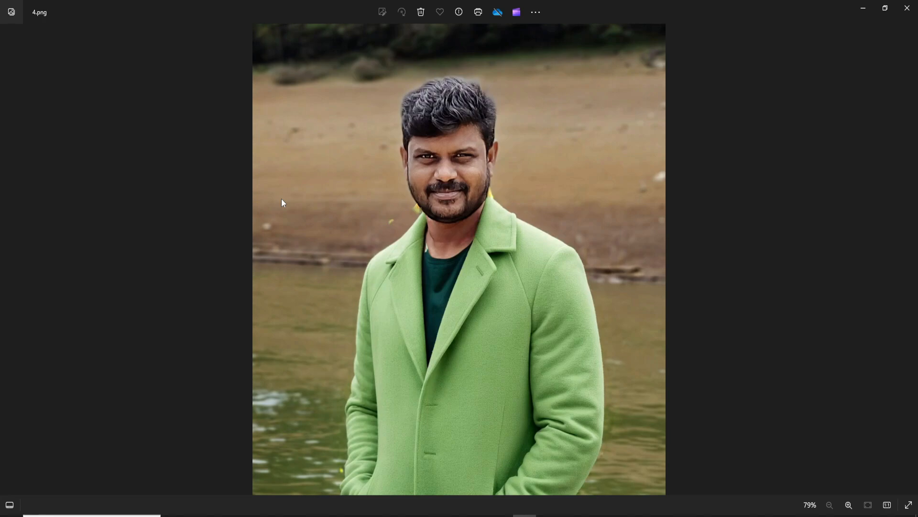
{"action": "key", "text": "Right"}
{"action": "key", "text": "Right"}
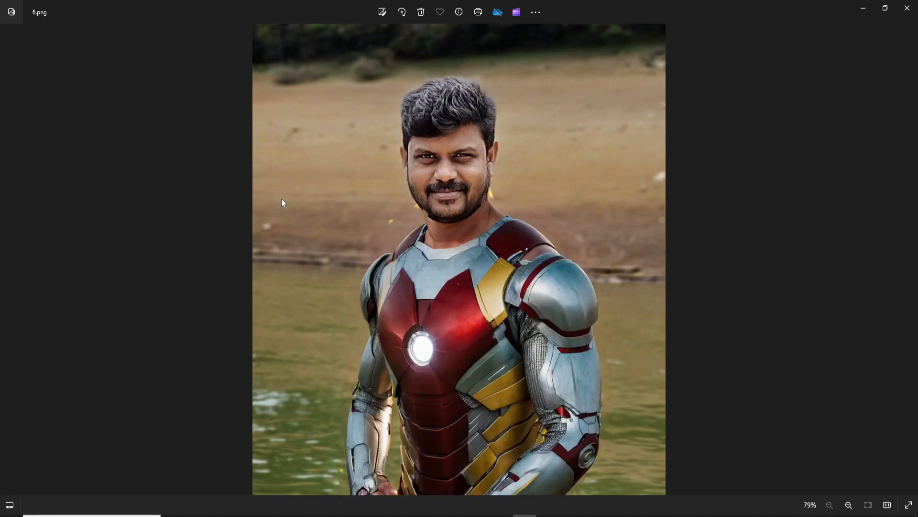
{"action": "key", "text": "Right"}
{"action": "key", "text": "Right"}
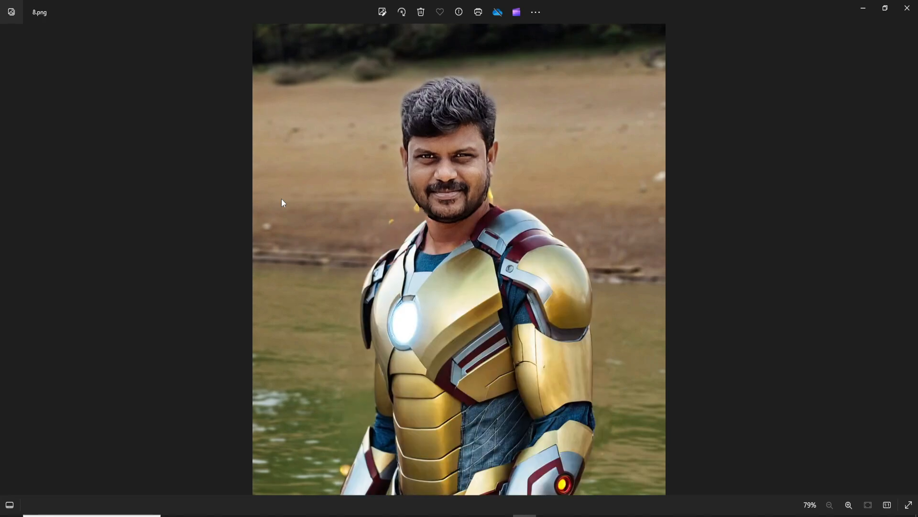